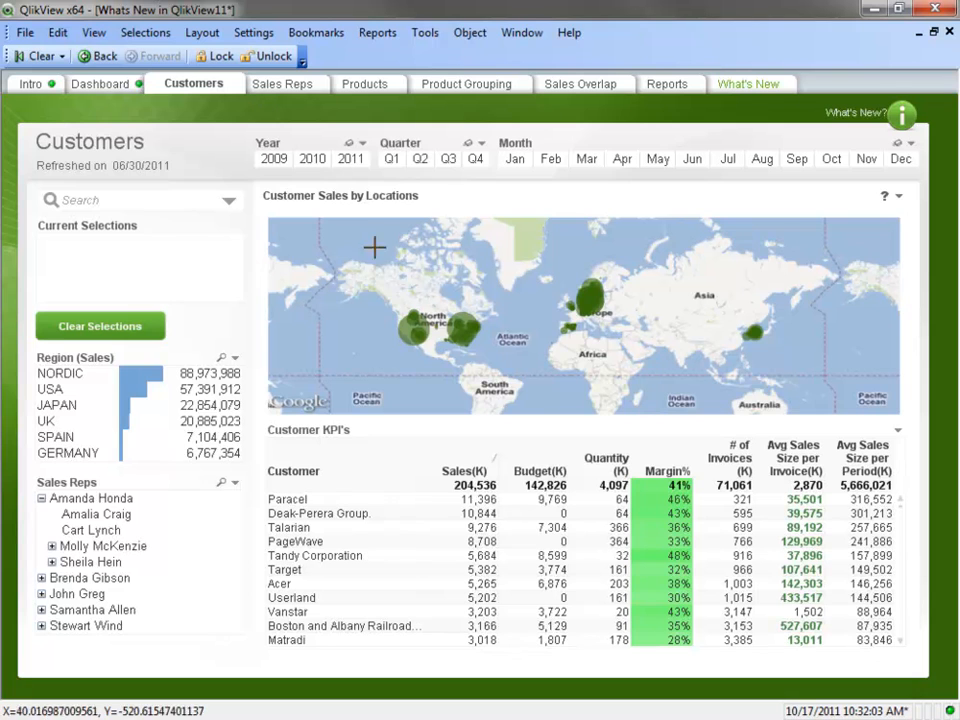
Narrow the customer map selection to the United States and its Philadelphia–New York area, and filter the year to 2011
drag(388, 300, 491, 366)
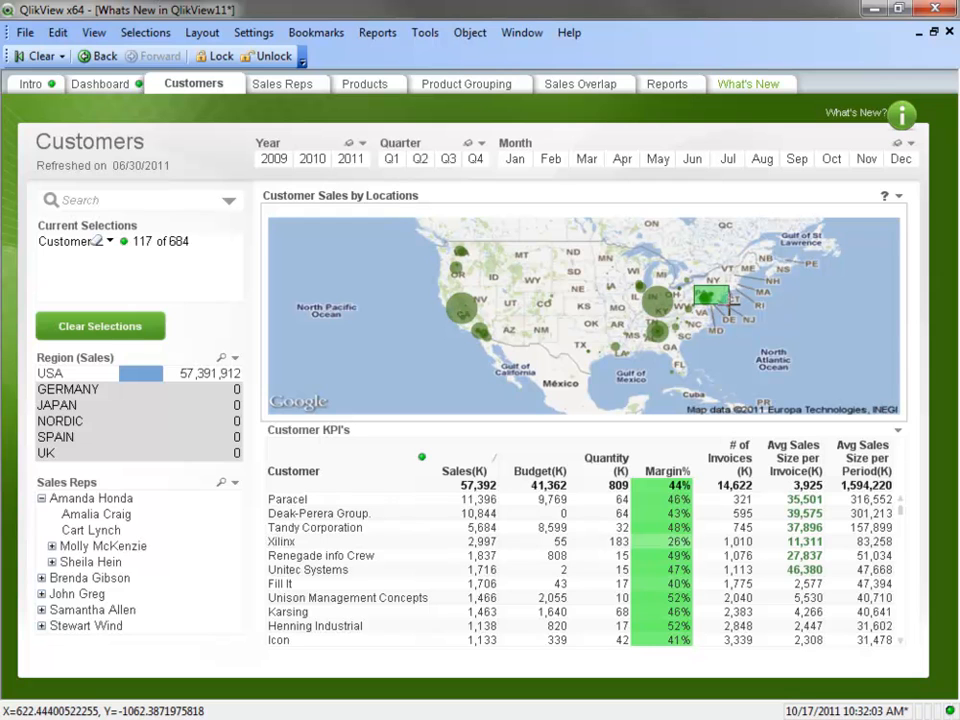
click(729, 307)
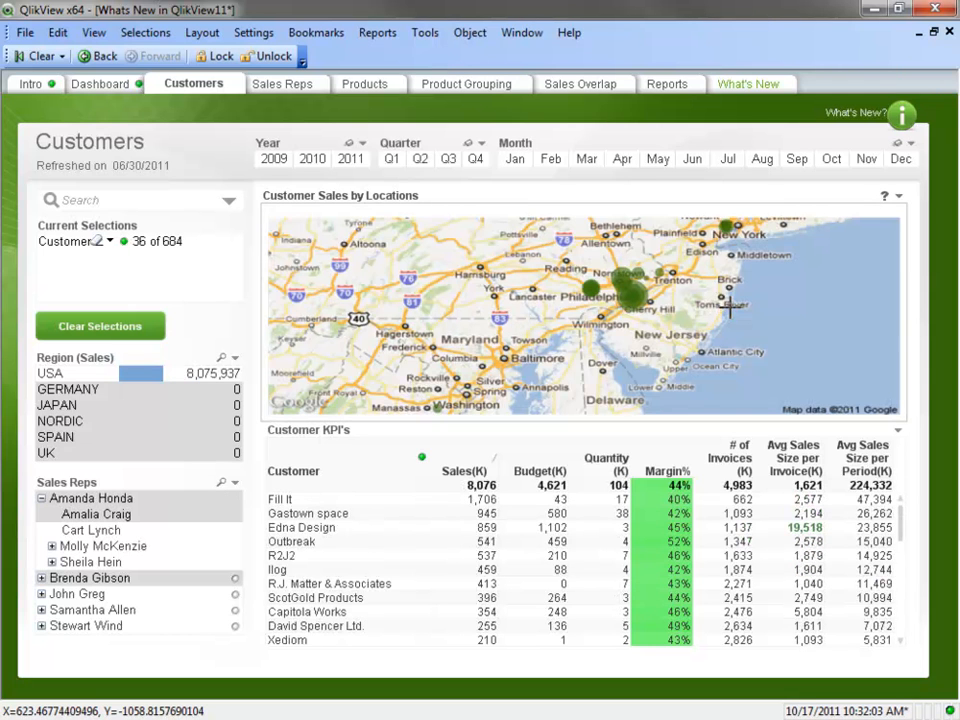
click(351, 162)
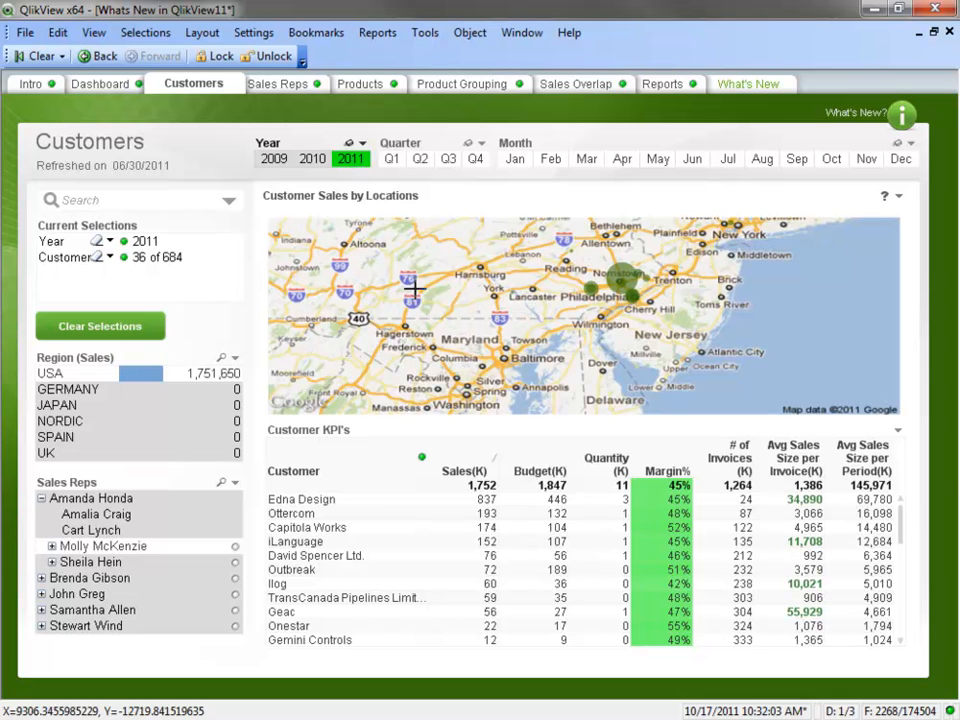
Sort the Customer KPI's table by Margin% with the lowest first and select the customers Fill It and EDS
click(903, 618)
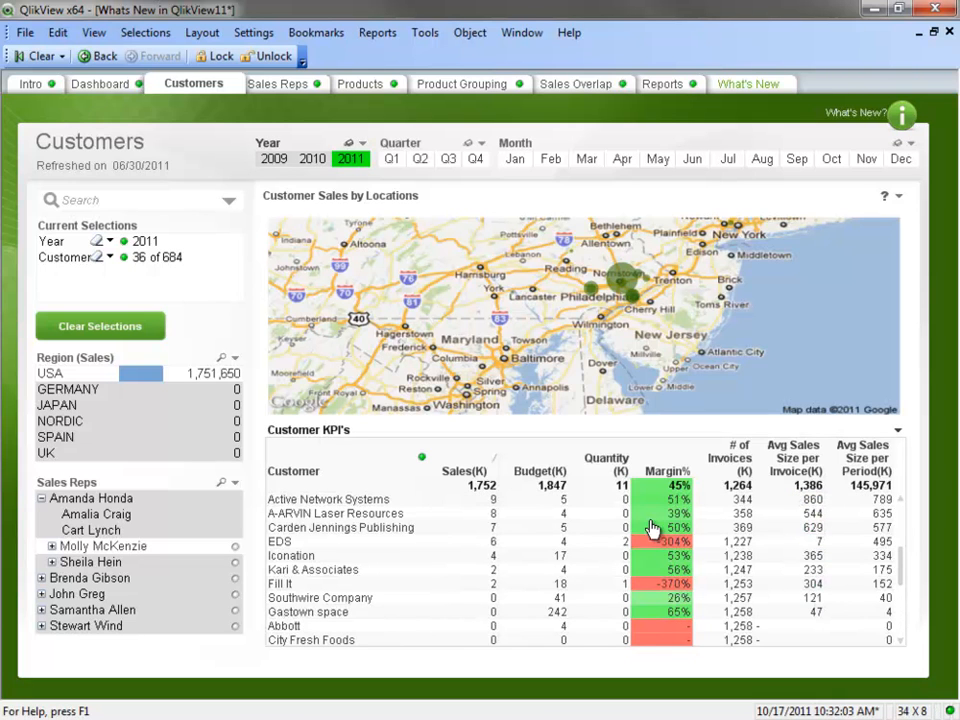
click(647, 467)
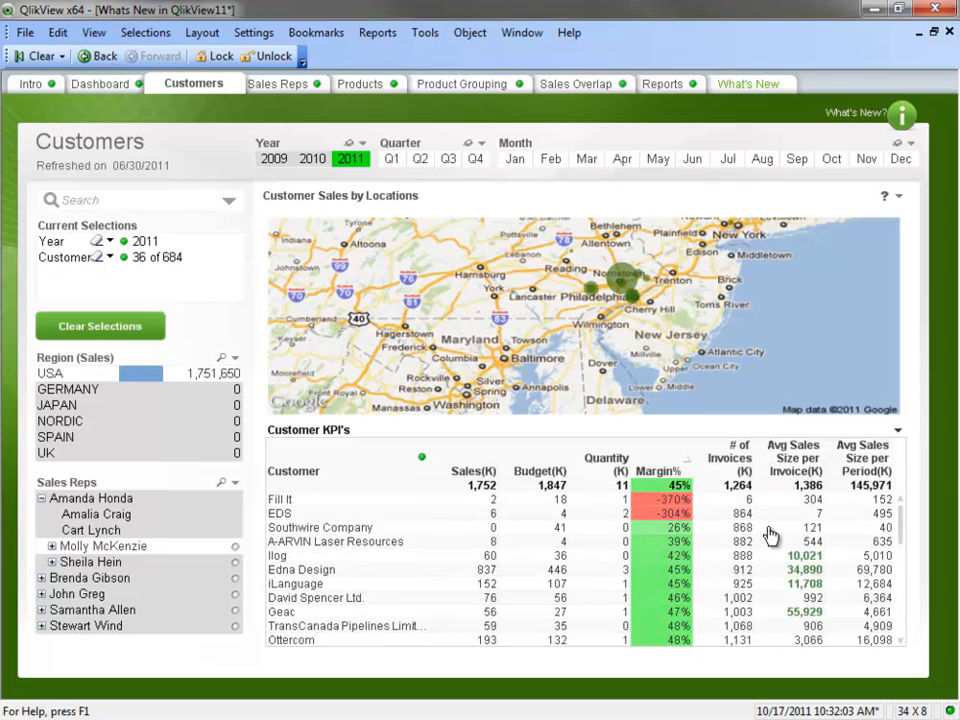
drag(369, 502, 372, 520)
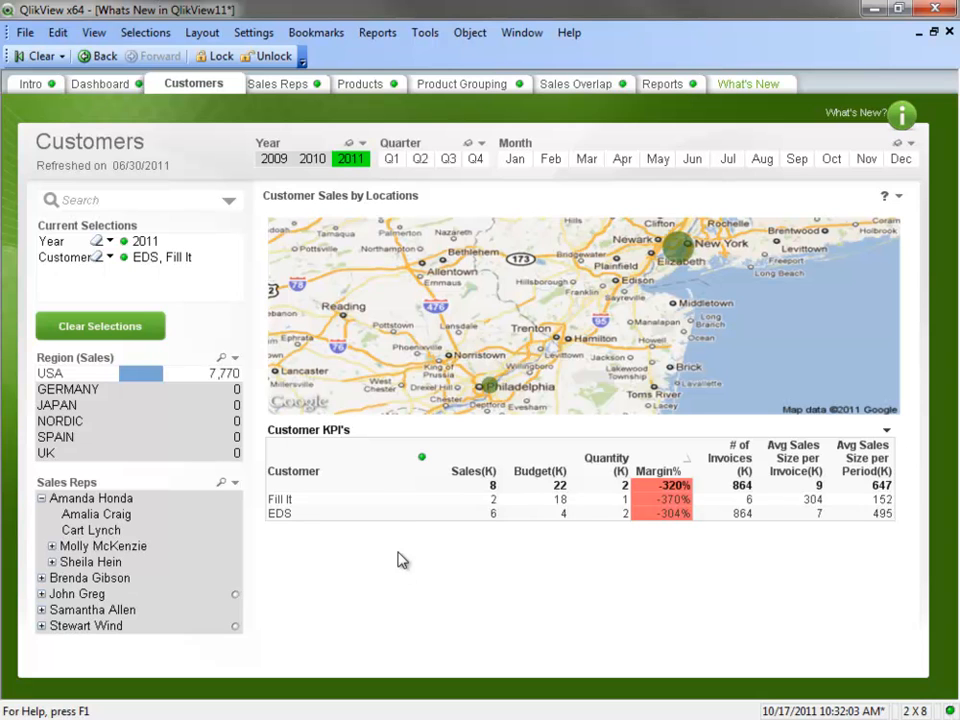
View the selected customers for 2010, narrow the selection to EDS, and set the year back to 2011
click(326, 160)
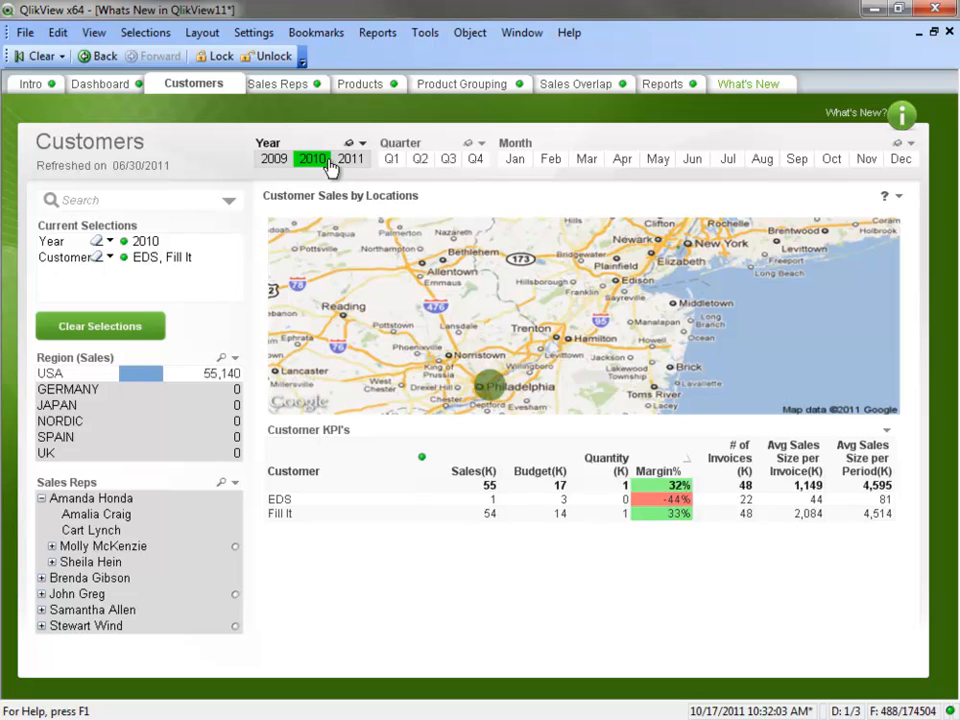
click(321, 499)
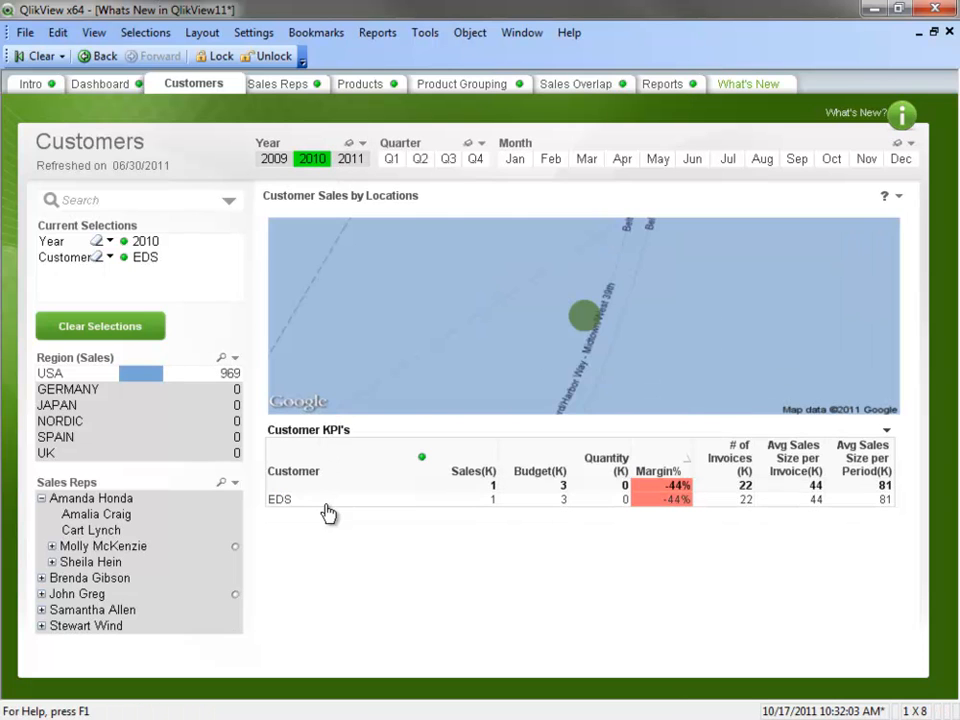
click(356, 163)
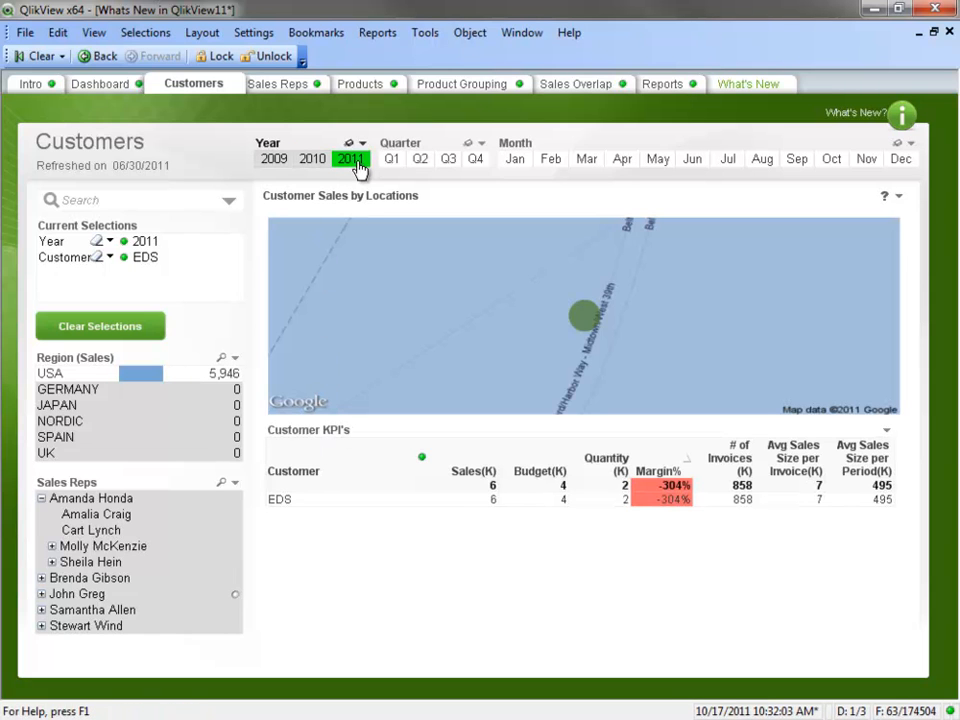
Select the listed sales rep on the Sales Reps sheet and the Vegetables product type on the Products sheet
click(280, 85)
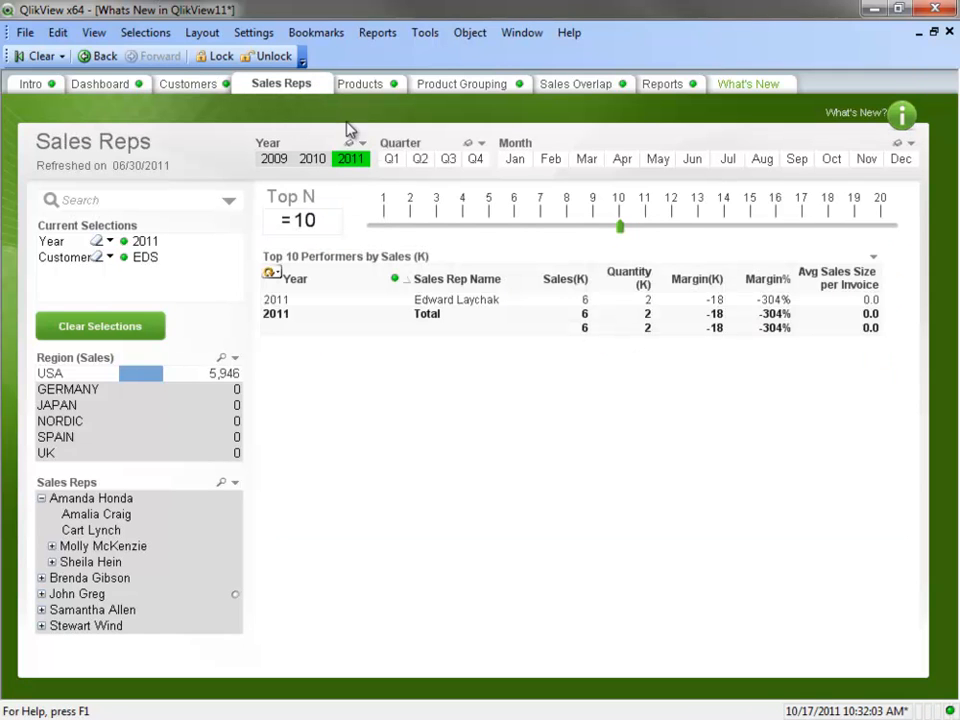
click(498, 302)
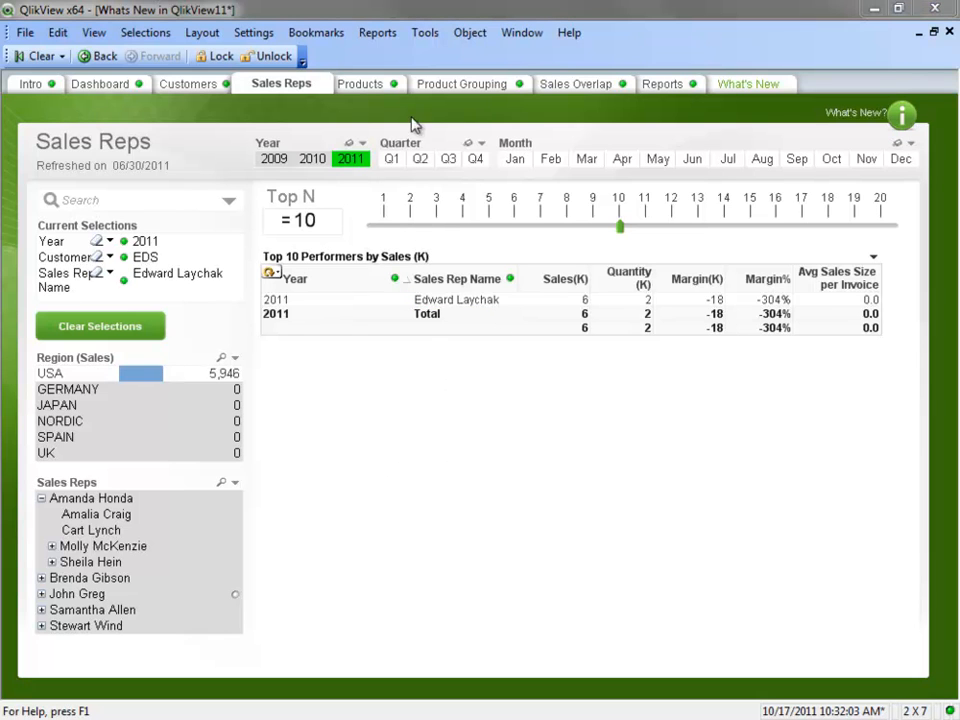
click(401, 89)
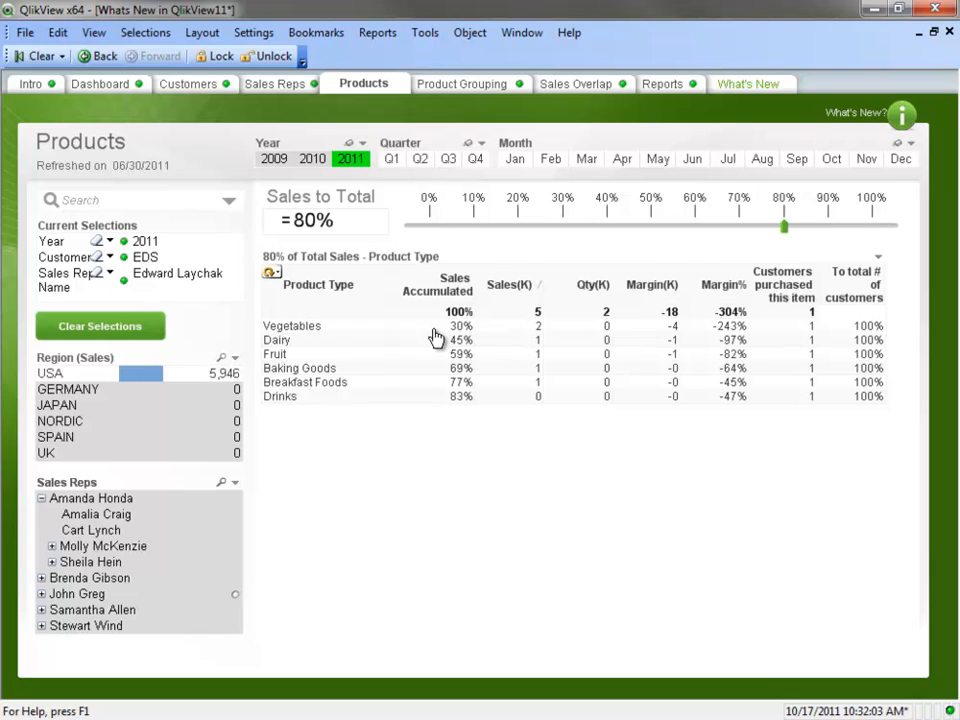
click(434, 331)
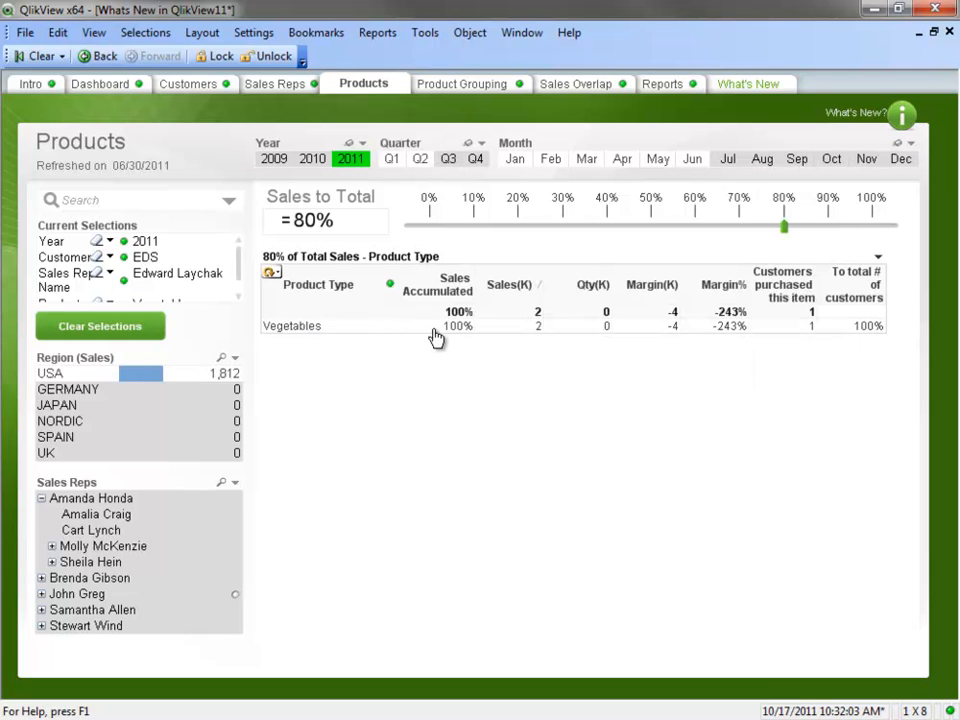
Generate the predefined Product report on the Reports sheet and add the Invoice Date, Invoice Number and Item Desc dimensions
click(664, 85)
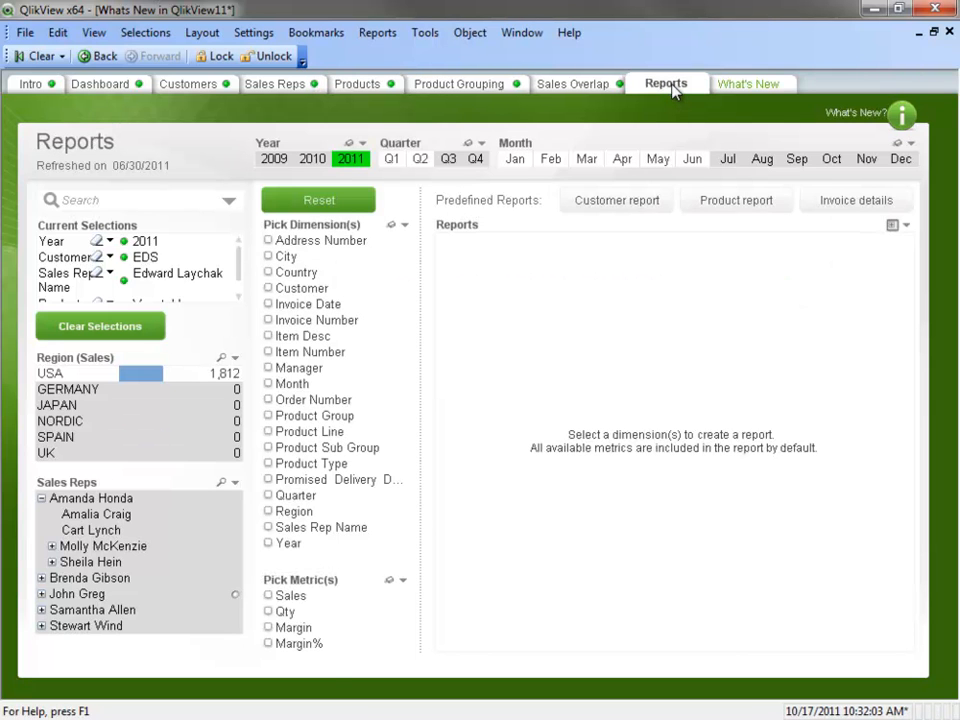
click(736, 200)
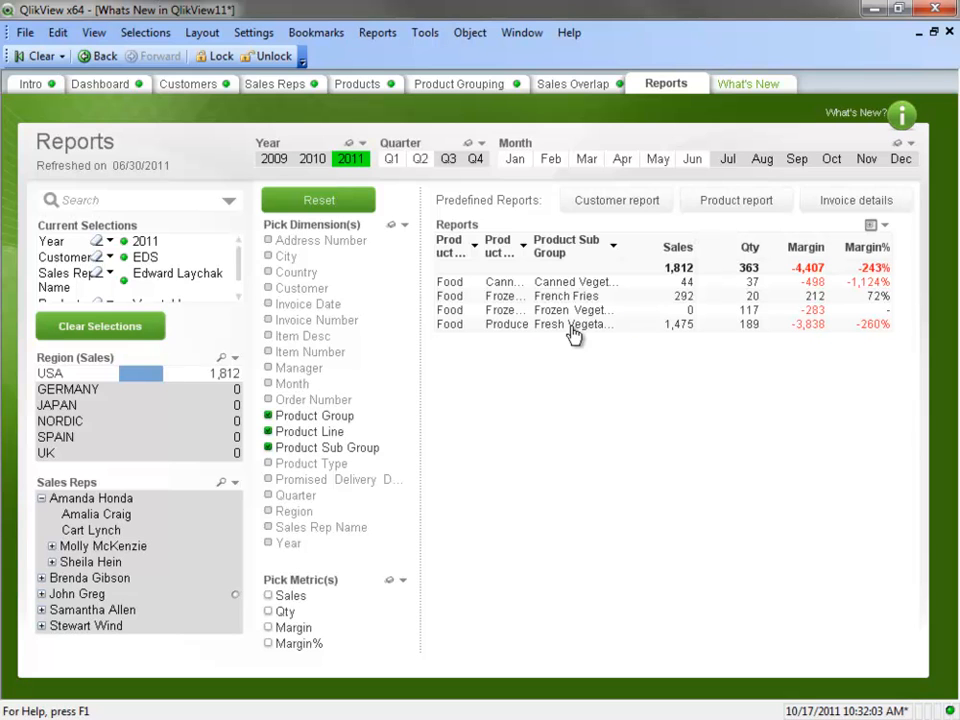
click(292, 307)
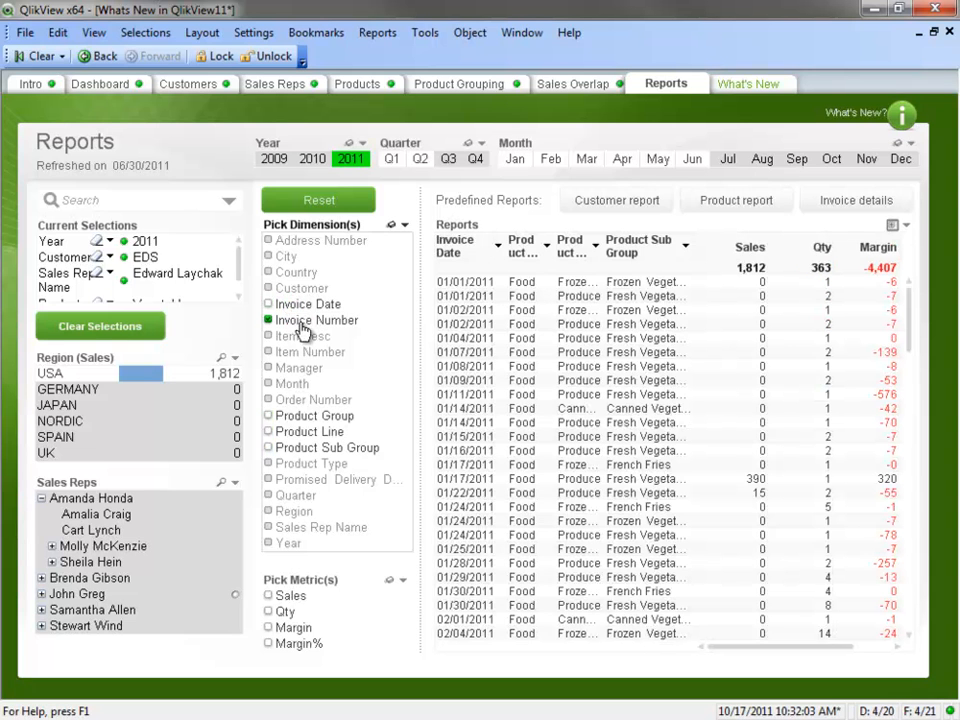
click(300, 320)
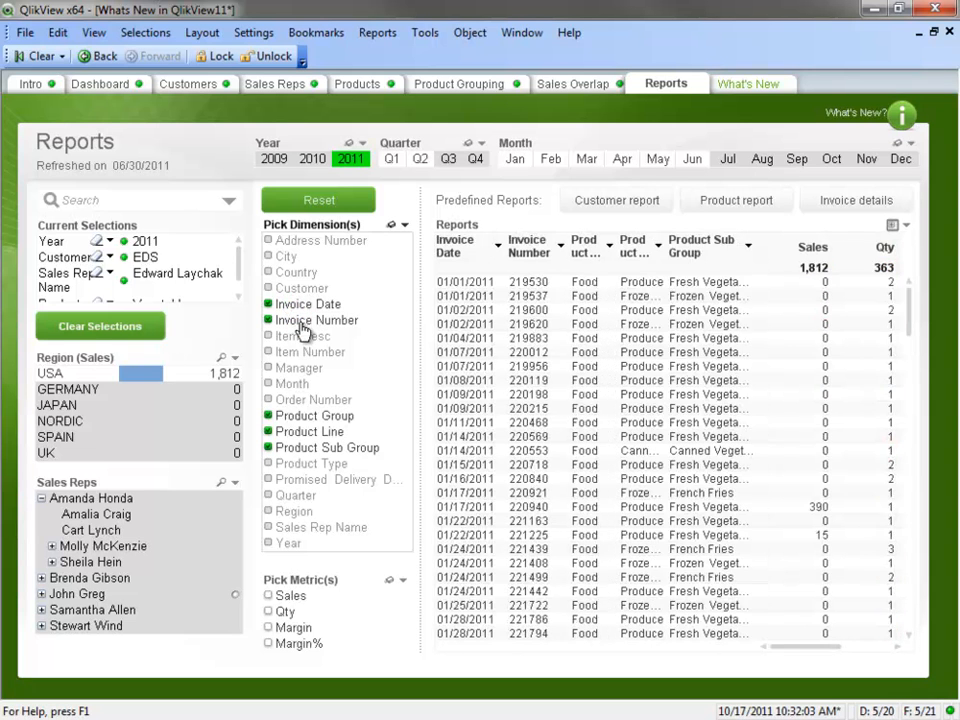
click(302, 336)
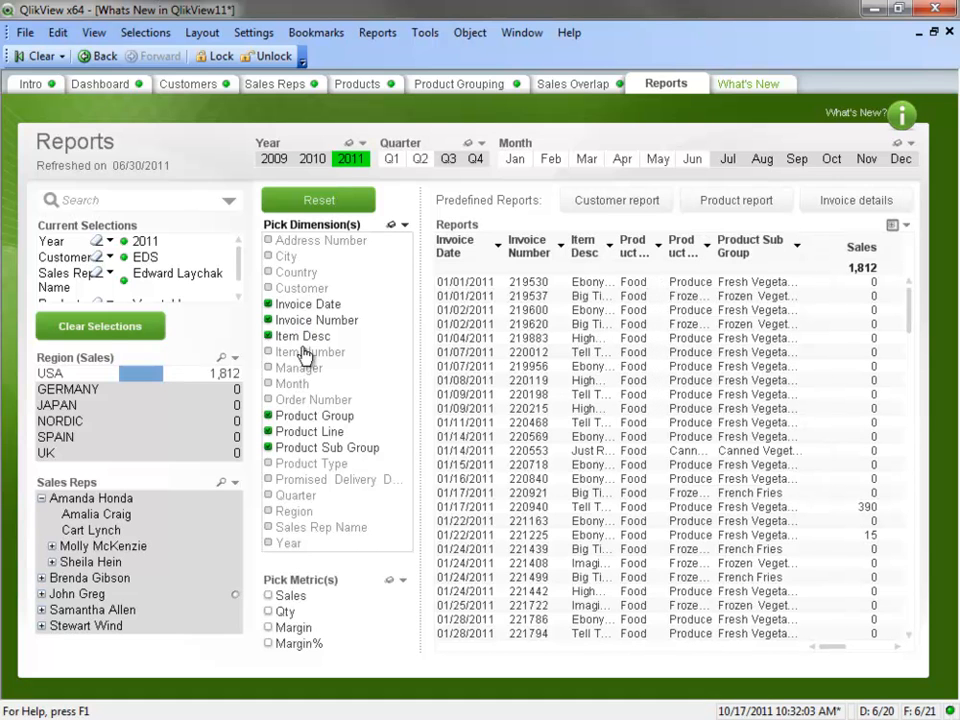
Remove the Product Group, Product Line and Product Sub Group dimensions from the report
click(298, 418)
click(298, 418)
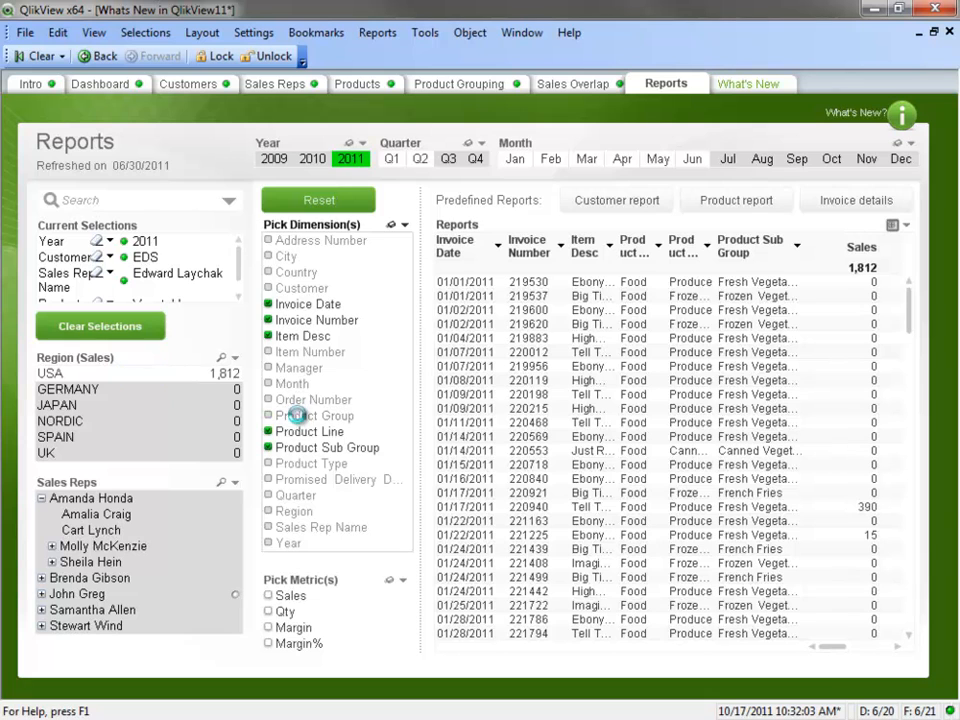
click(298, 432)
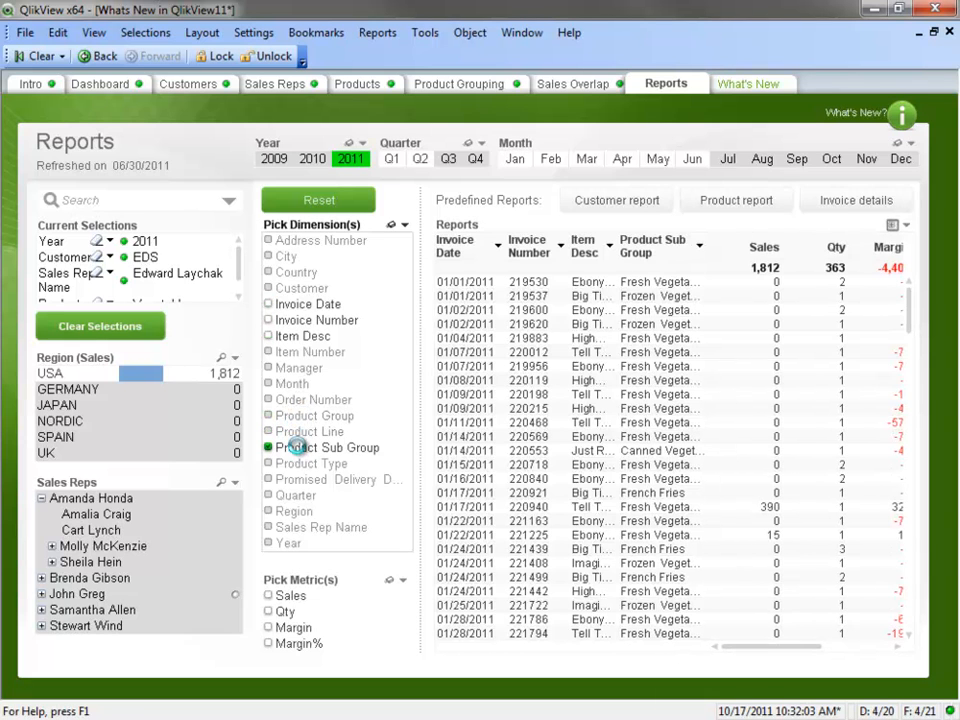
click(300, 449)
Sort the report by Sales with the highest first, review its rows, and move the Margin% column directly after Sales
double_click(638, 252)
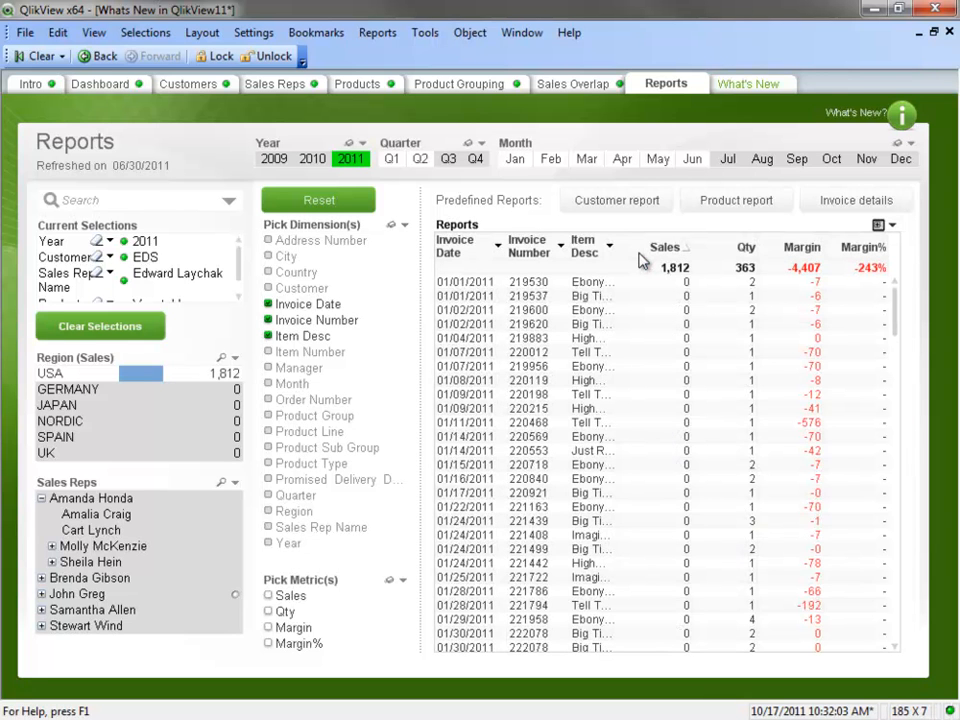
click(638, 252)
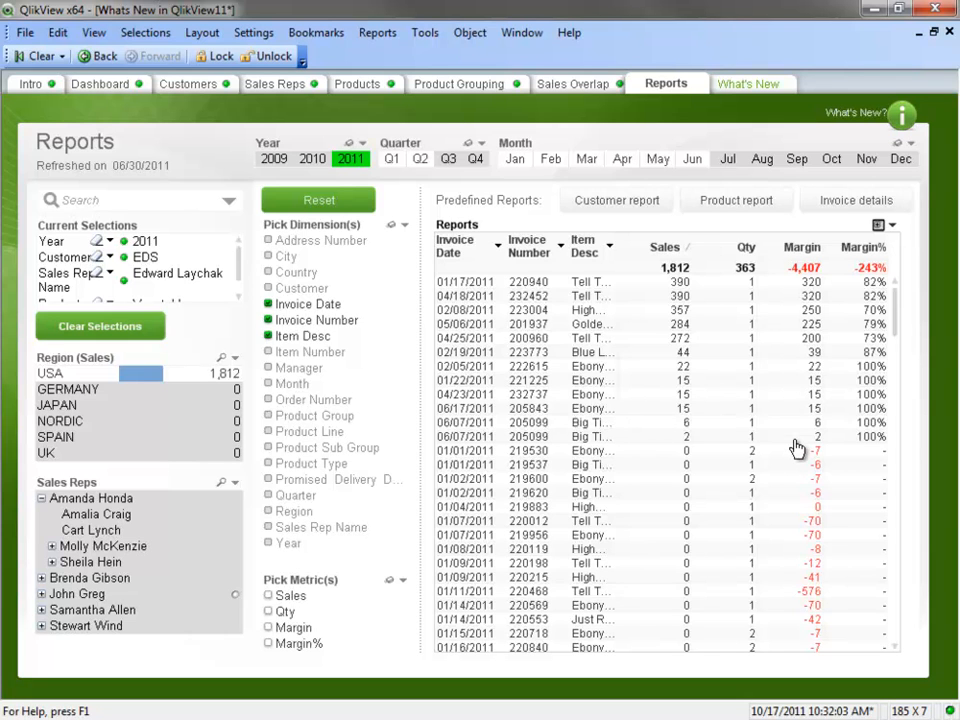
click(897, 512)
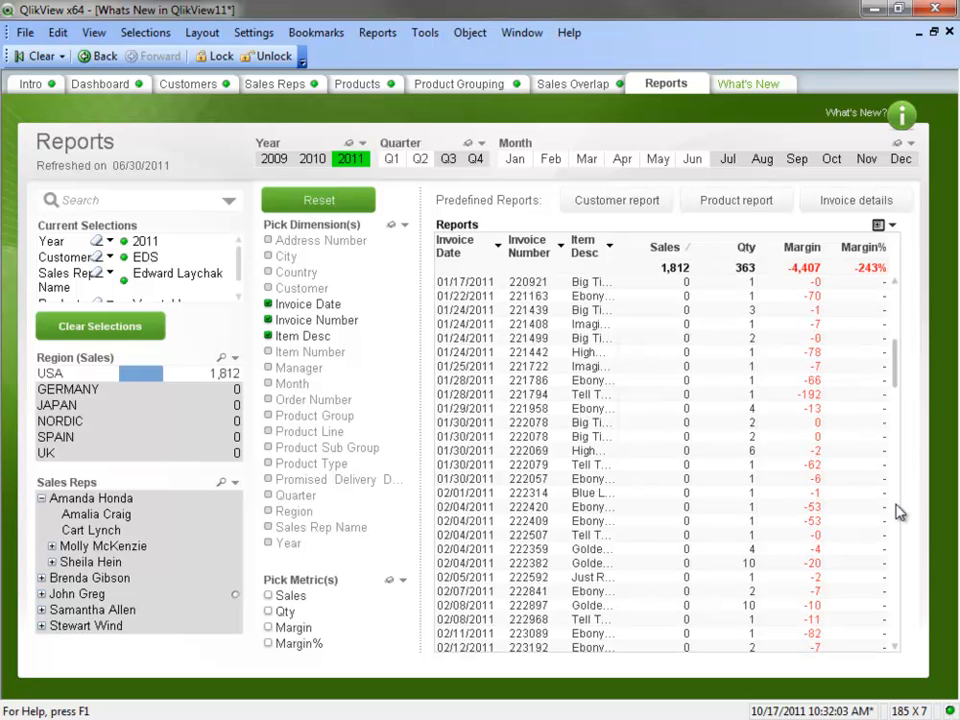
click(897, 512)
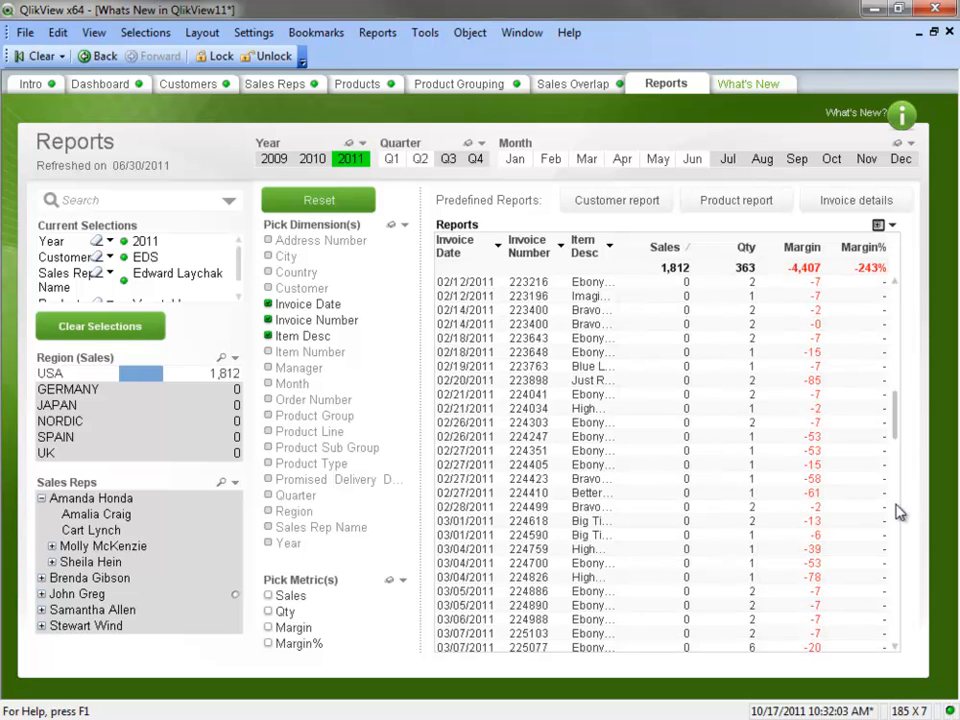
drag(896, 418, 897, 297)
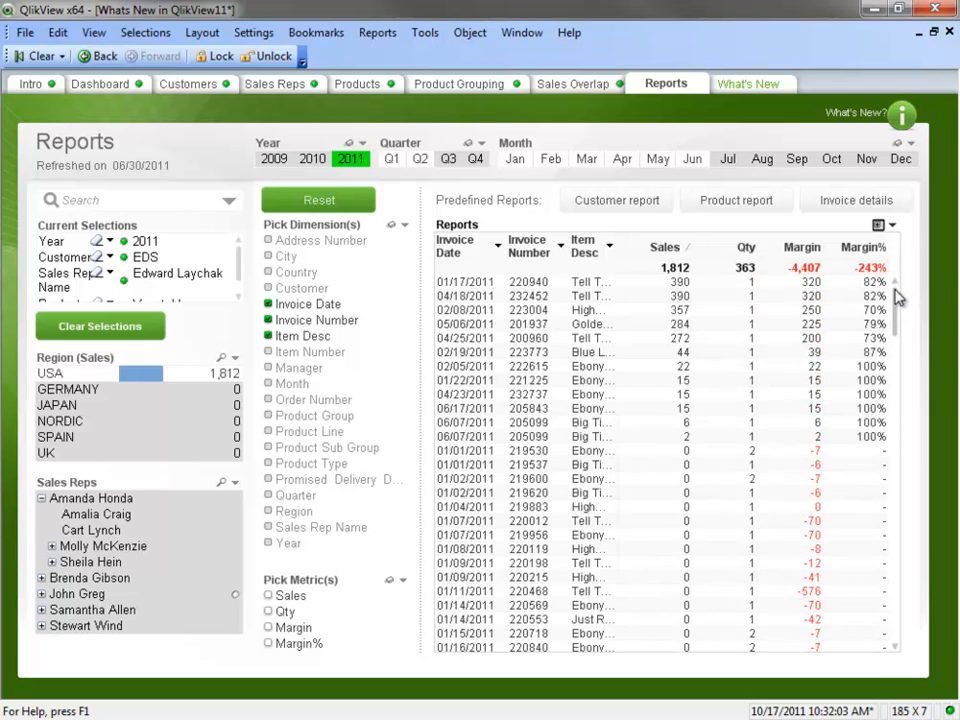
mouse_move(864, 250)
mouse_down()
mouse_move(770, 240)
mouse_move(706, 253)
mouse_up()
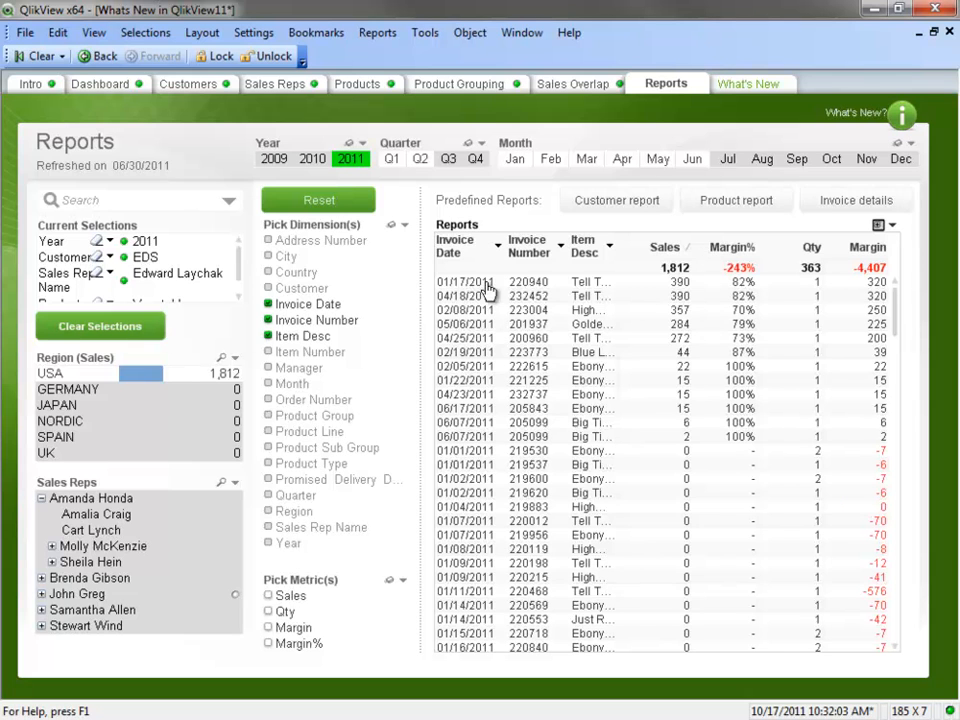
Clear the customer selection on the Customers sheet and expand the manager flagged as possible in the Sales Reps hierarchy
click(192, 93)
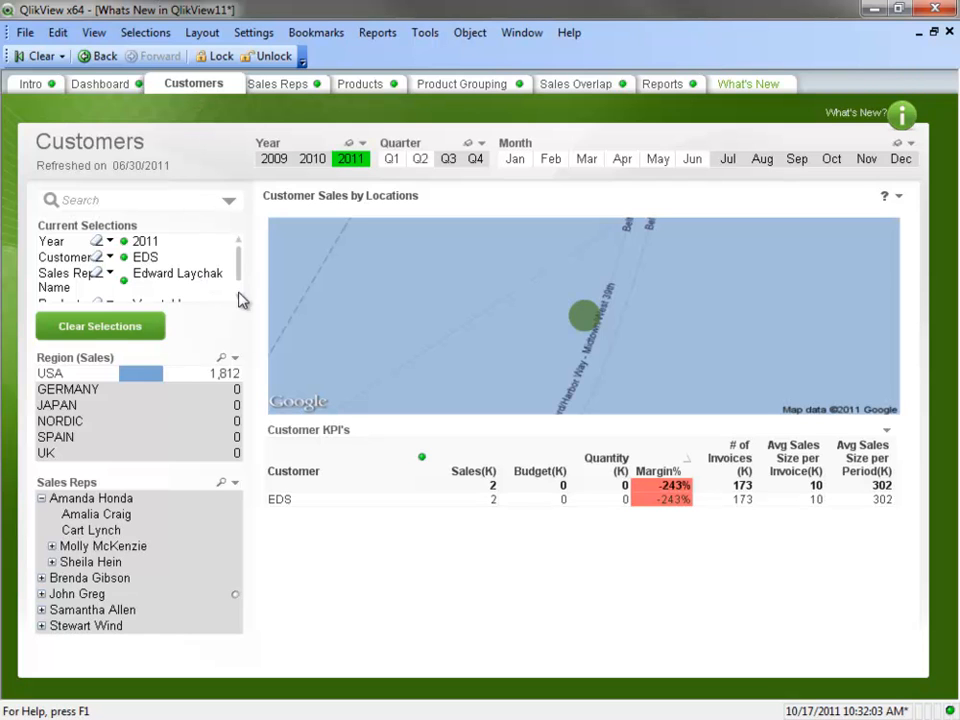
click(96, 258)
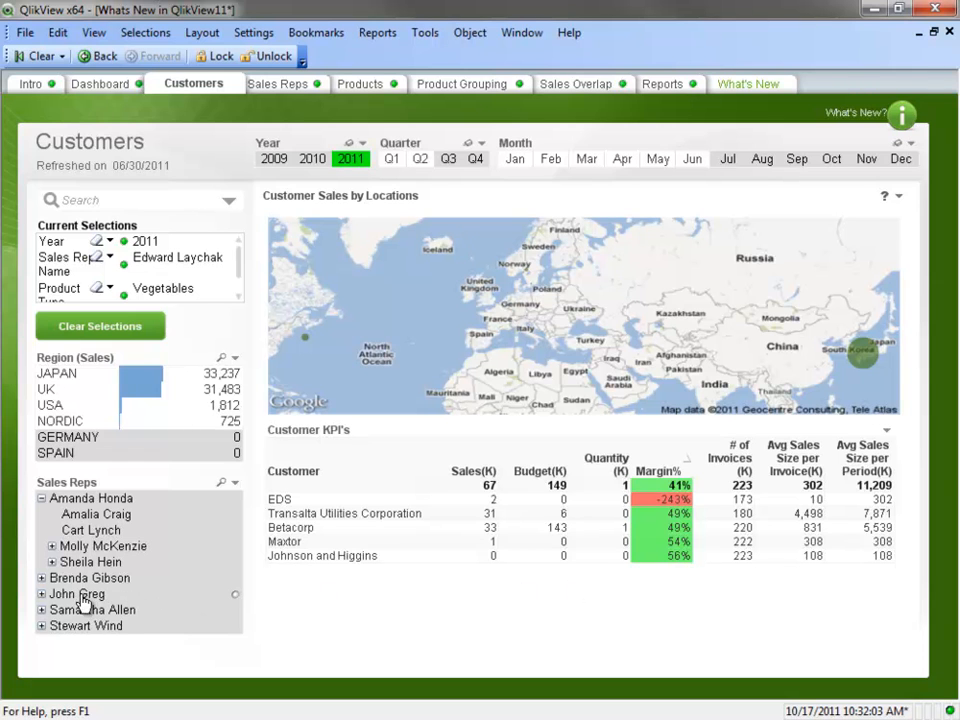
click(41, 594)
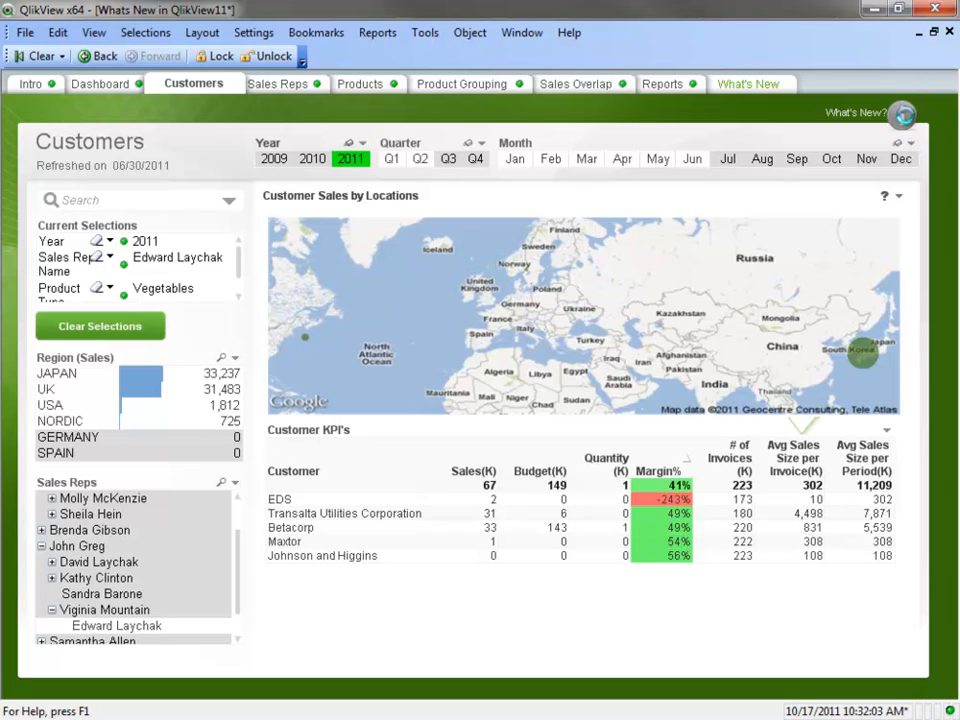
Show the What's New feature tips, view them on the Dashboard sheet, and open the What's New sheet
click(903, 115)
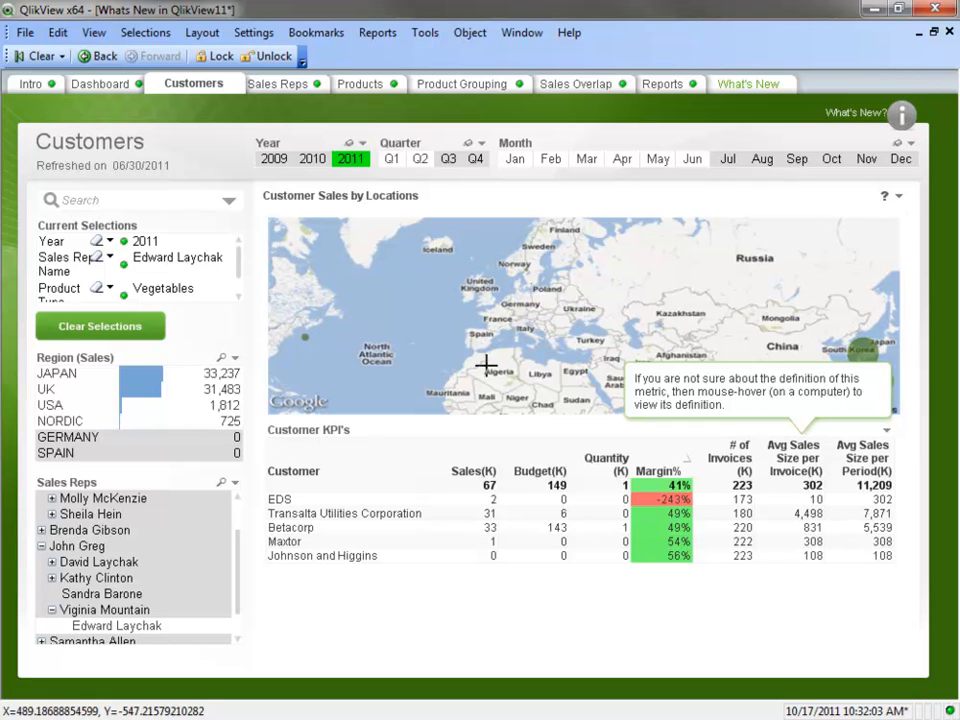
click(118, 88)
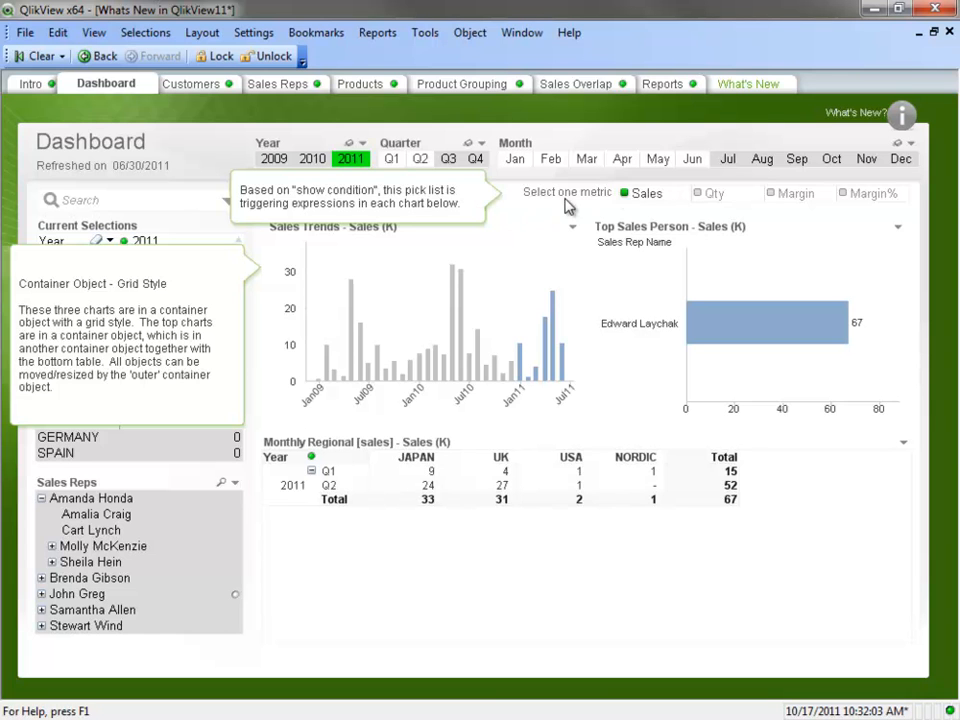
click(748, 85)
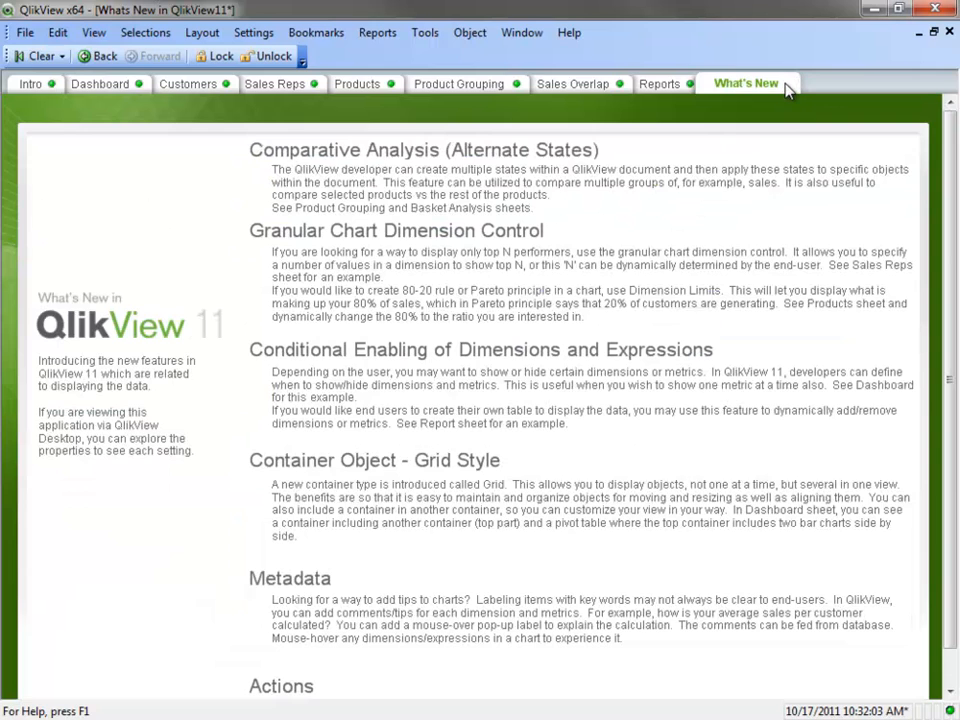